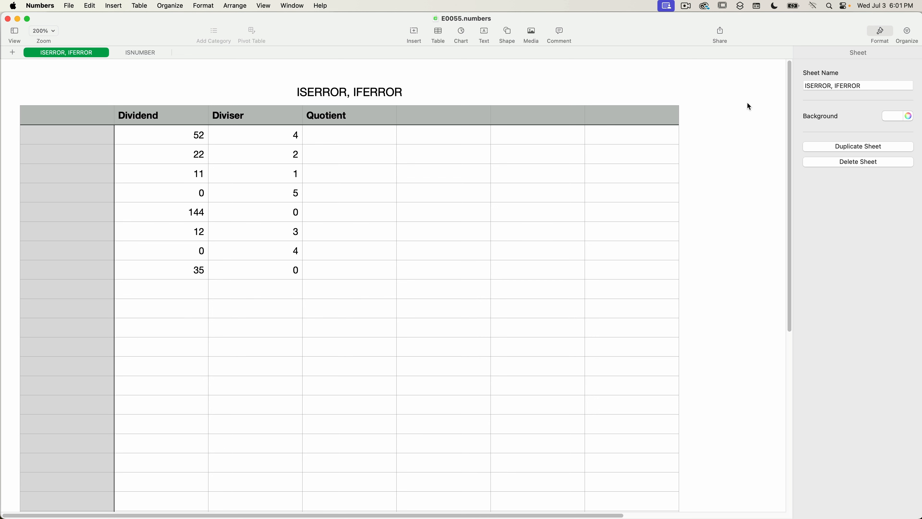
- Enter a formula in the first Quotient cell, D2, that divides B2 by C2
{"action": "left_click", "coordinate": [373, 139]}
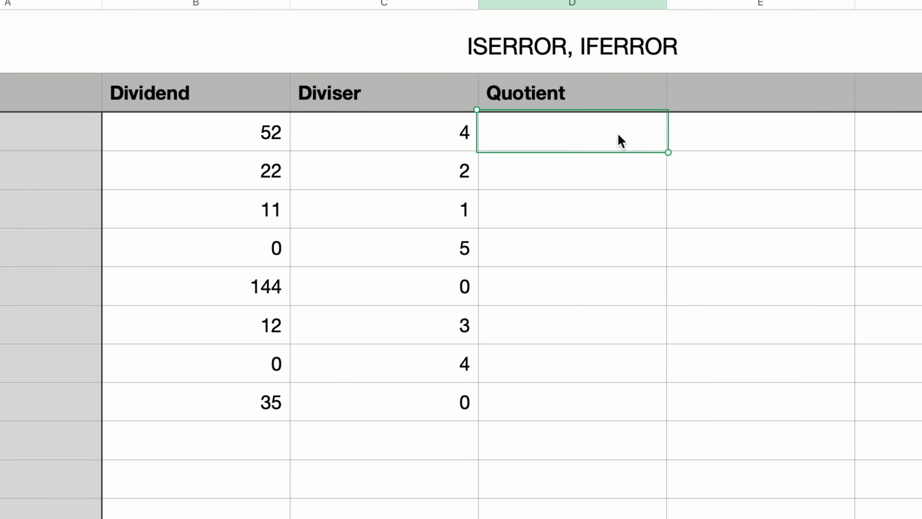
{"action": "key", "text": "="}
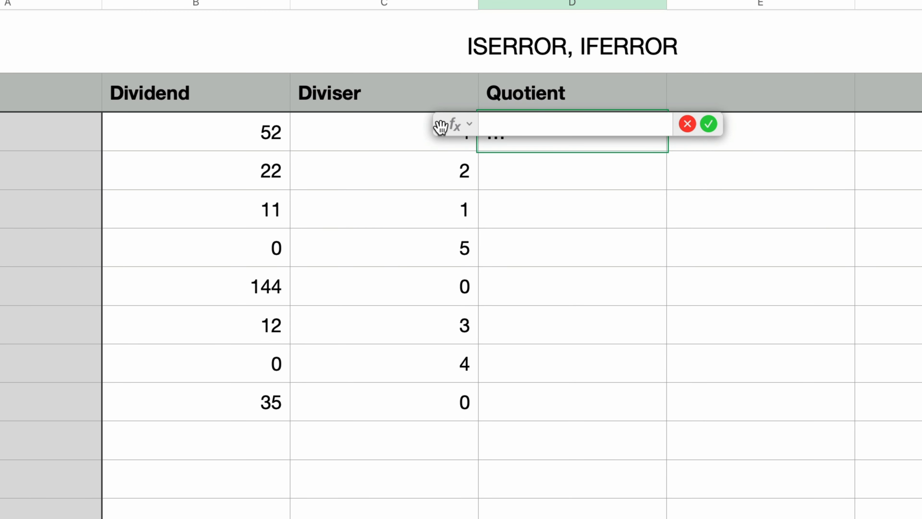
{"action": "left_click", "coordinate": [217, 136]}
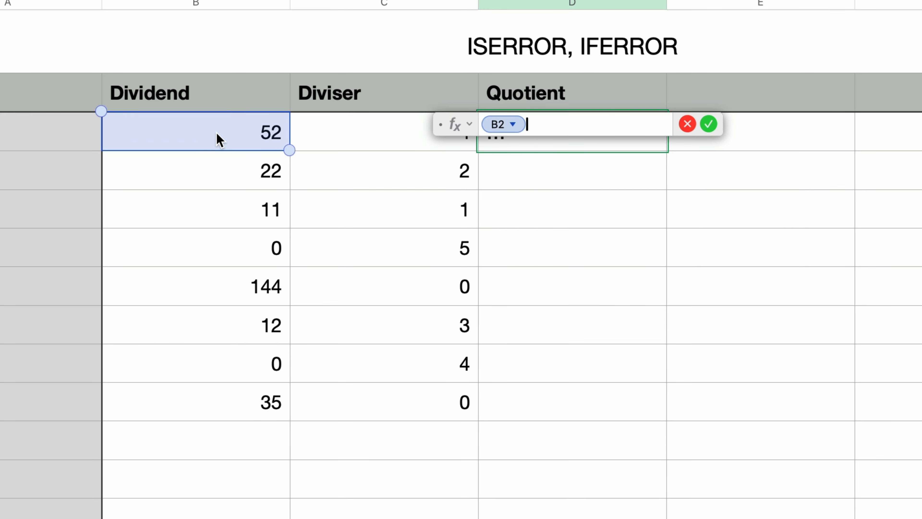
{"action": "type", "text": "/"}
{"action": "left_click", "coordinate": [366, 142]}
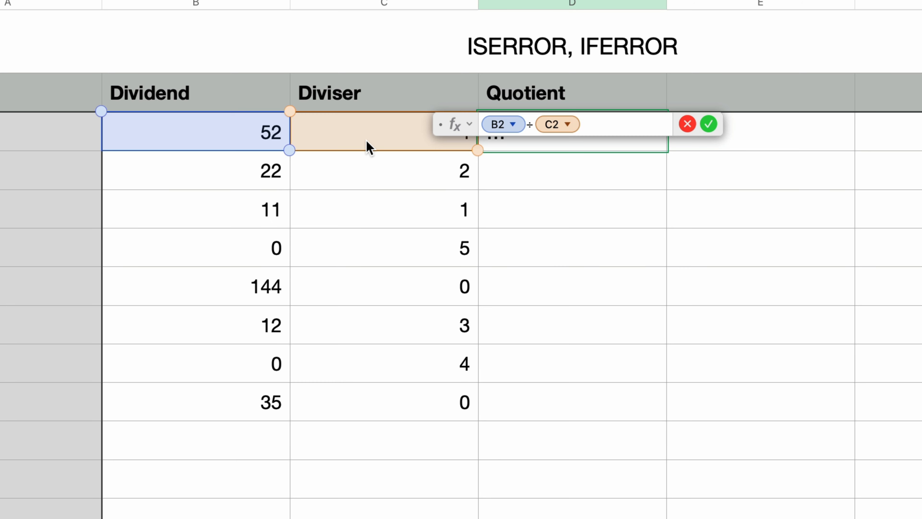
{"action": "key", "text": "Return"}
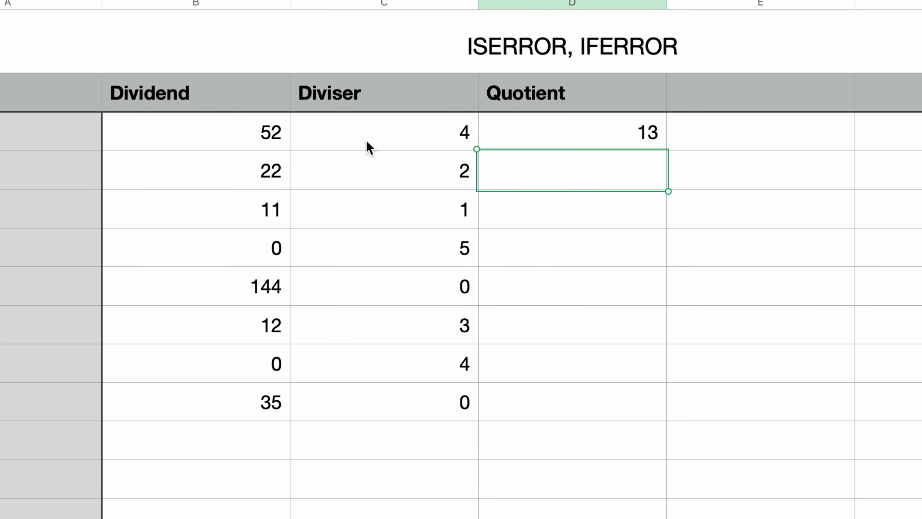
- Copy the division formula from D2 into the remaining Quotient cells, D3 to D9
{"action": "left_click", "coordinate": [570, 135]}
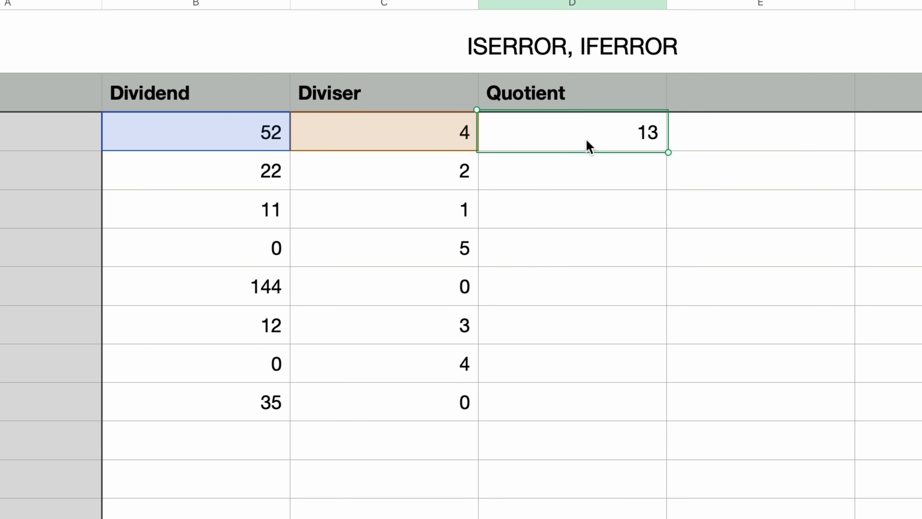
{"action": "left_click", "coordinate": [618, 178]}
{"action": "left_click", "coordinate": [580, 421], "text": "shift"}
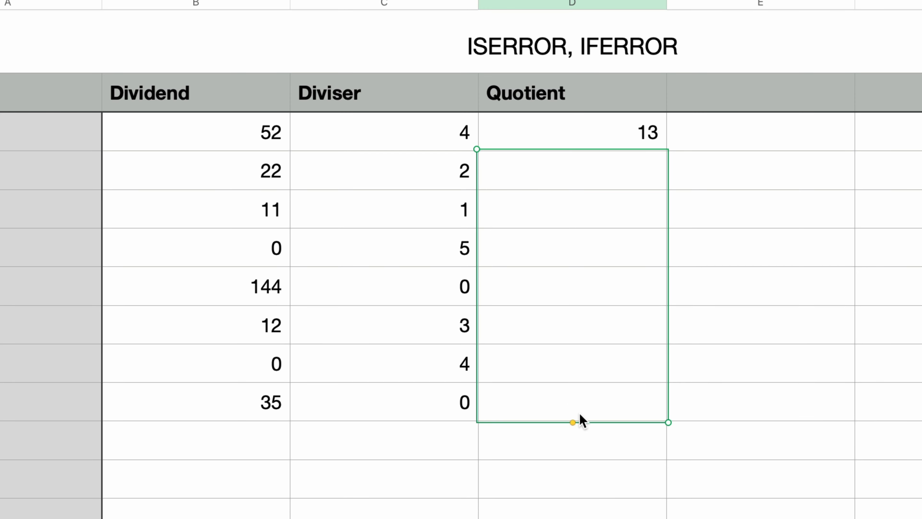
{"action": "key", "text": "super+v"}
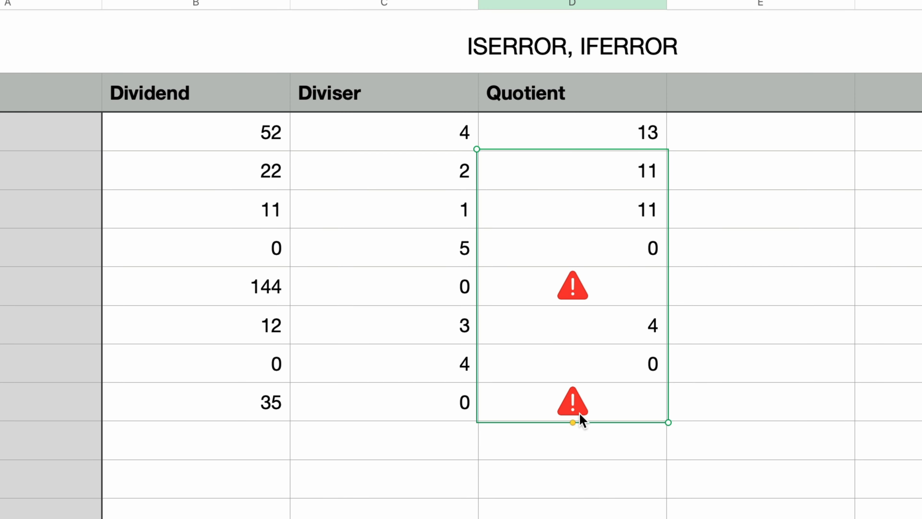
- Check the error in D6, then wrap its division in ISERROR so the formula reads ISERROR(B6÷C6)
{"action": "left_click", "coordinate": [584, 295]}
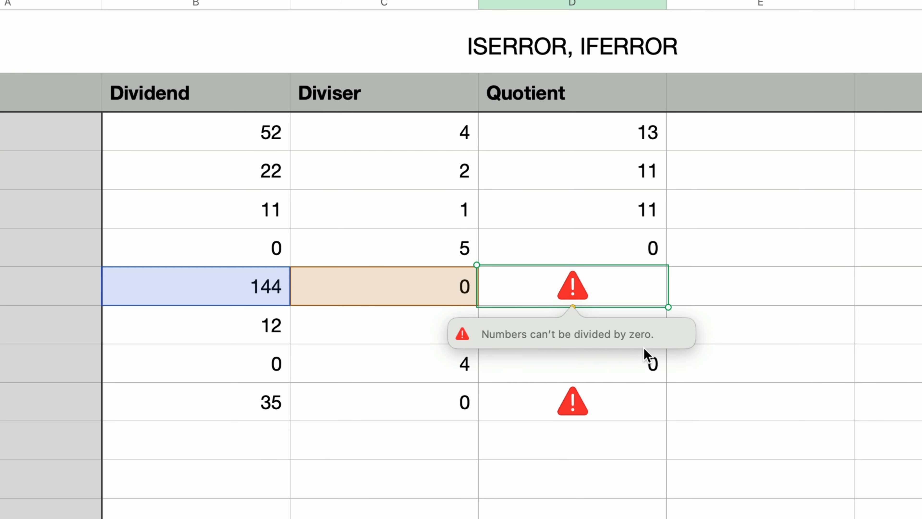
{"action": "double_click", "coordinate": [616, 291]}
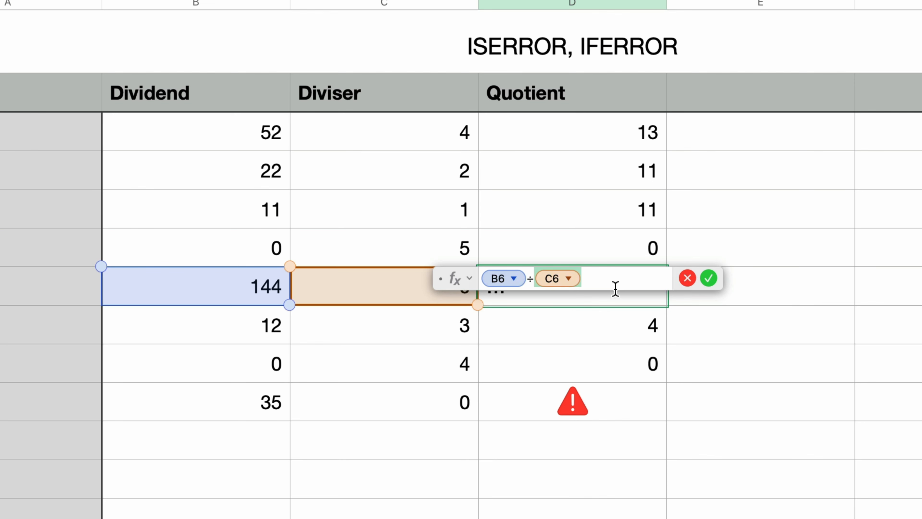
{"action": "key", "text": "Up"}
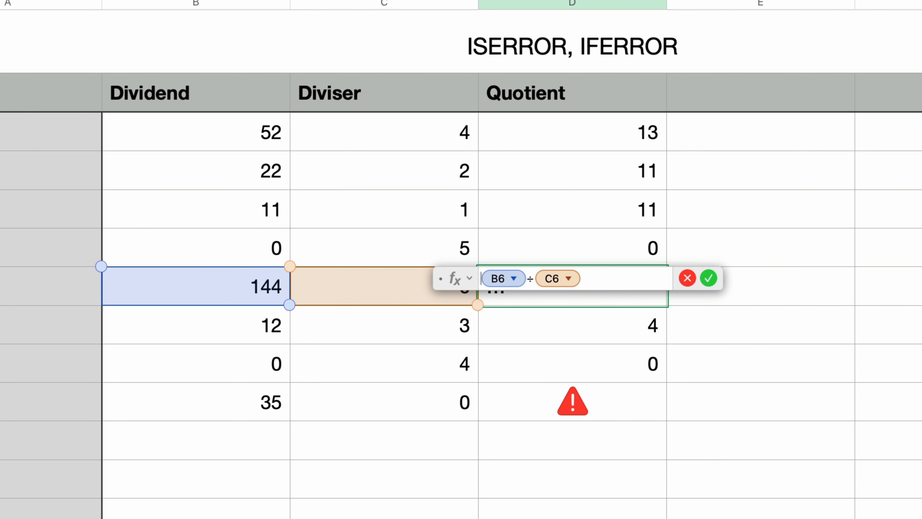
{"action": "type", "text": "ISERROR"}
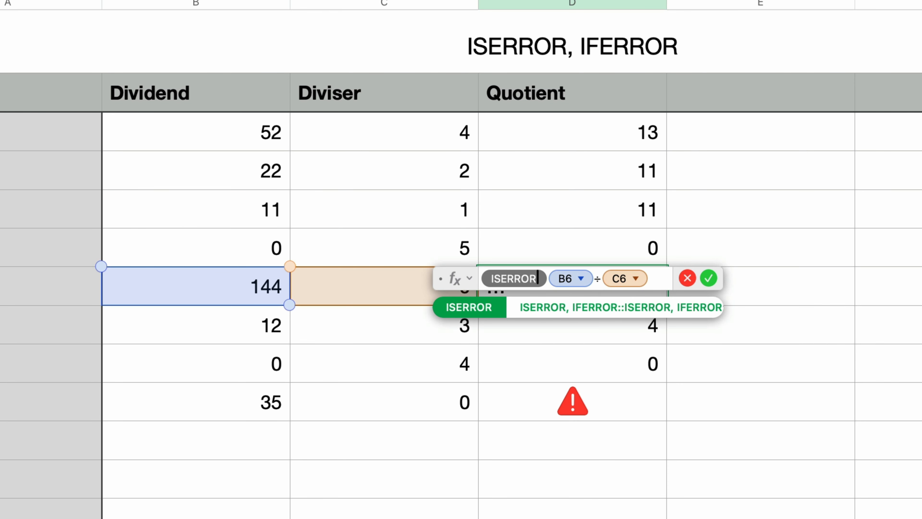
{"action": "key", "text": "Return"}
{"action": "key", "text": "Down"}
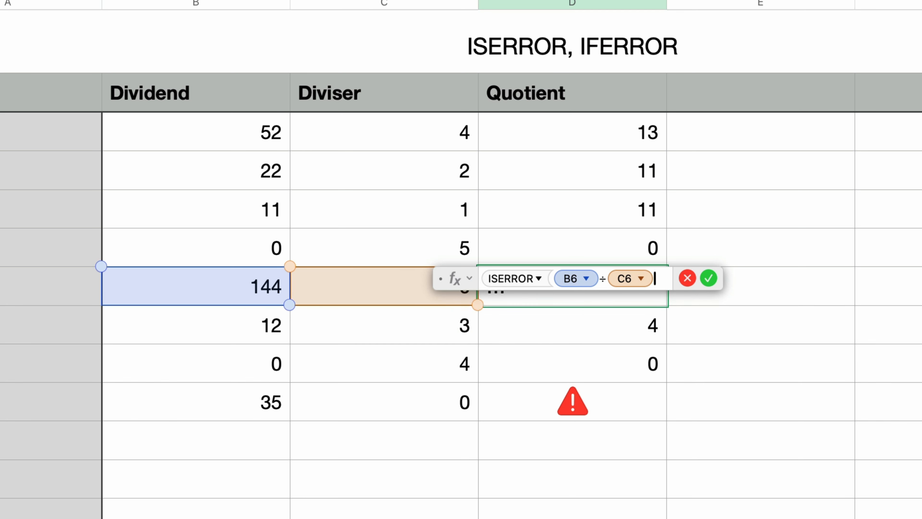
{"action": "type", "text": ")"}
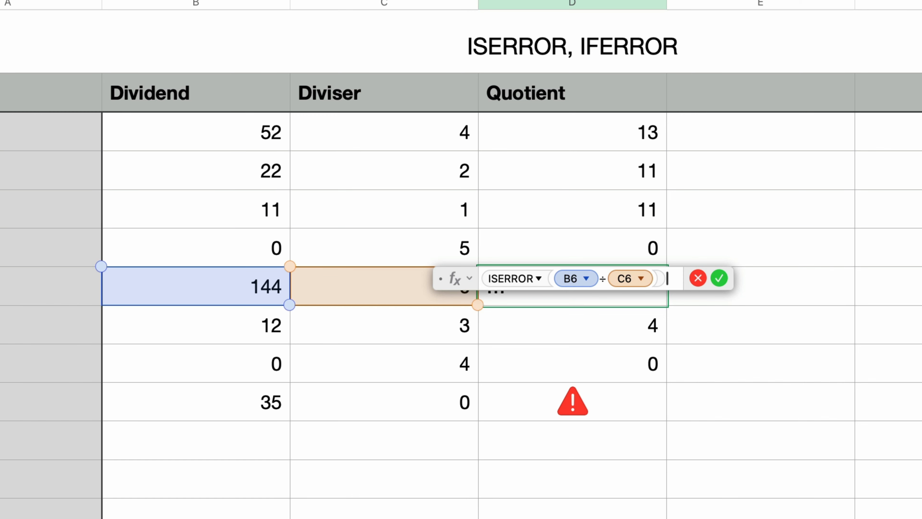
{"action": "key", "text": "Return"}
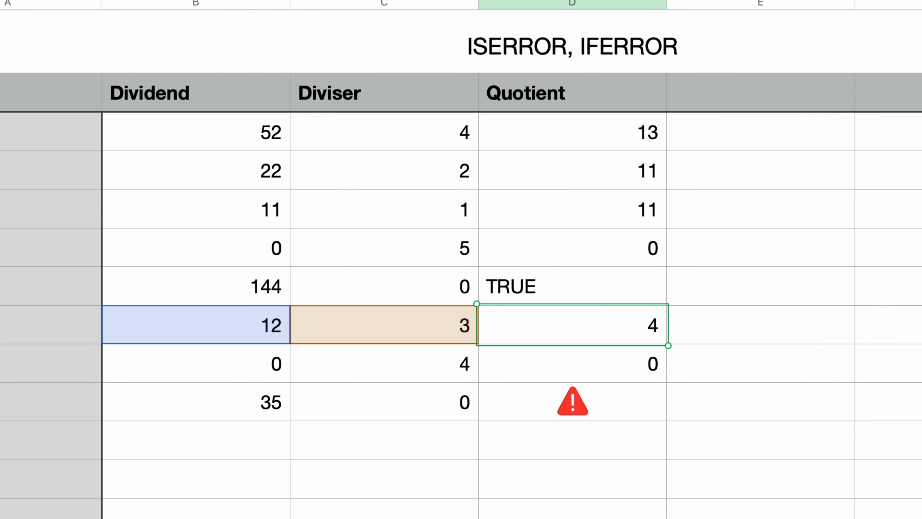
- Start a replacement IF formula in D6 with ISERROR(B6÷C6) as its if-expression
{"action": "left_click", "coordinate": [630, 287]}
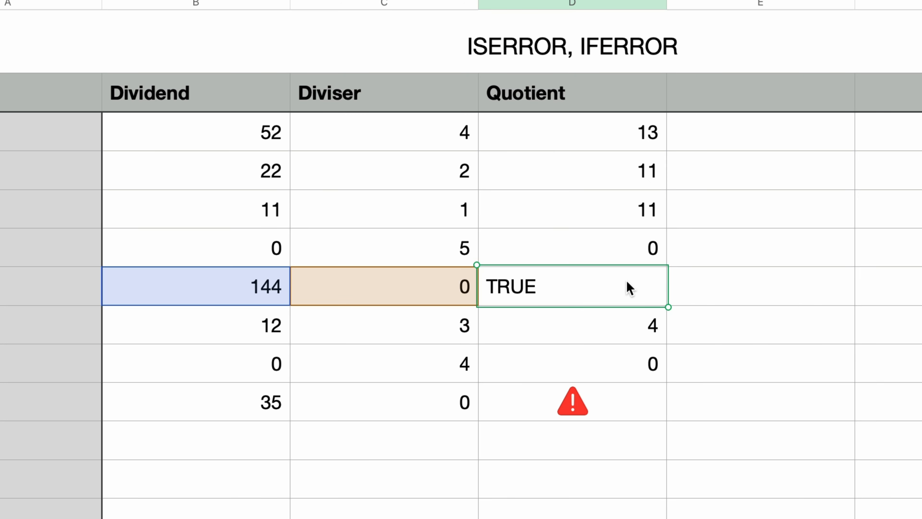
{"action": "key", "text": "="}
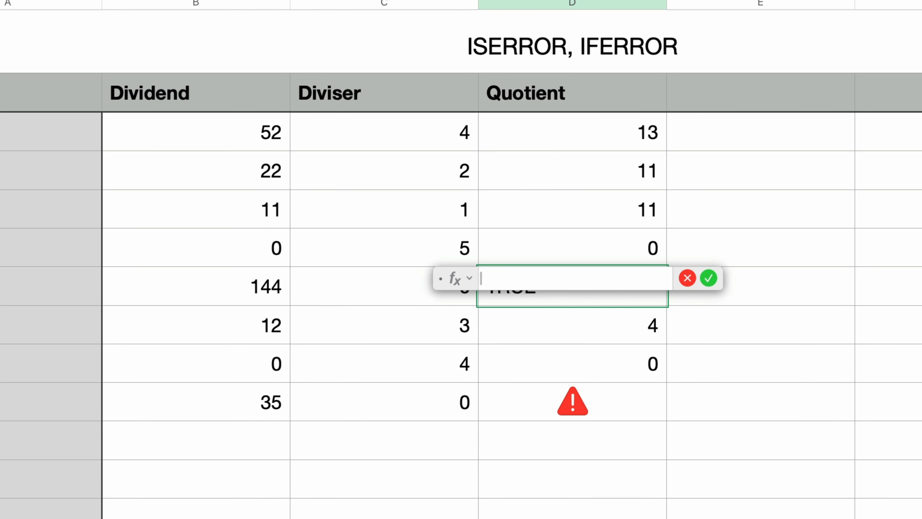
{"action": "type", "text": "IF"}
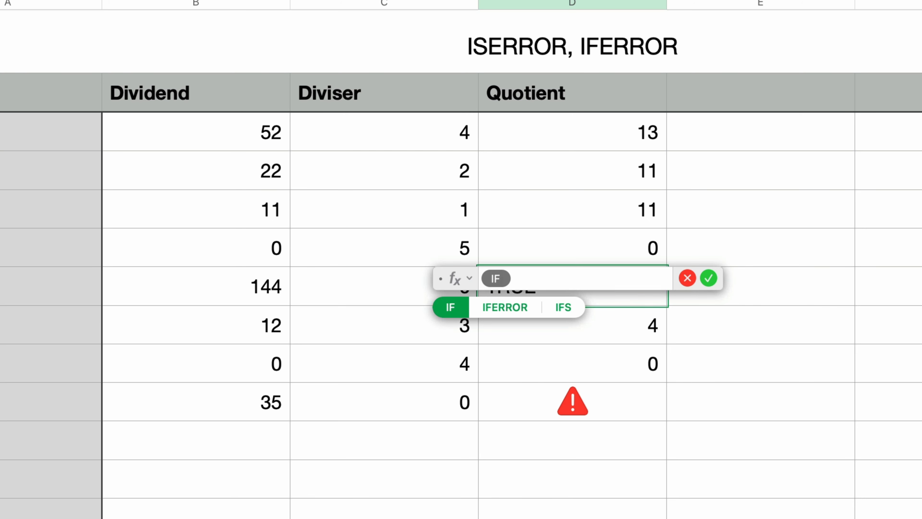
{"action": "key", "text": "Return"}
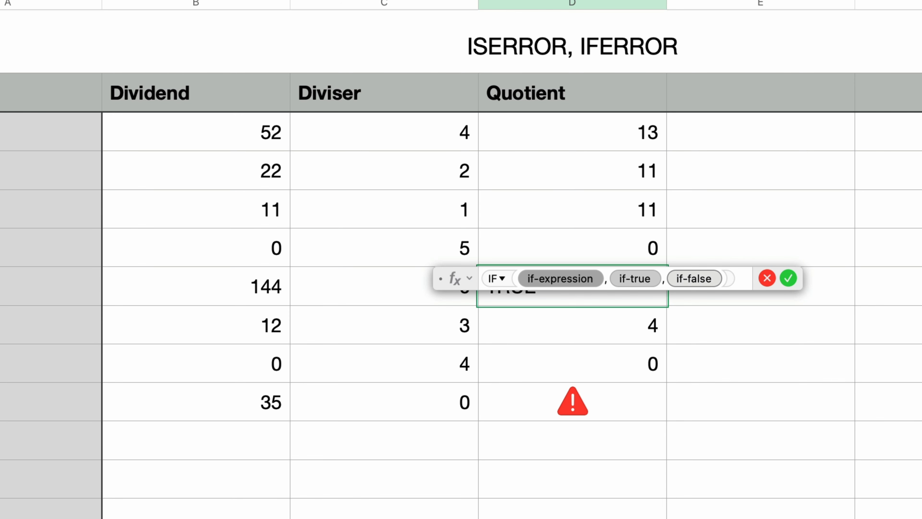
{"action": "type", "text": "ISERROR"}
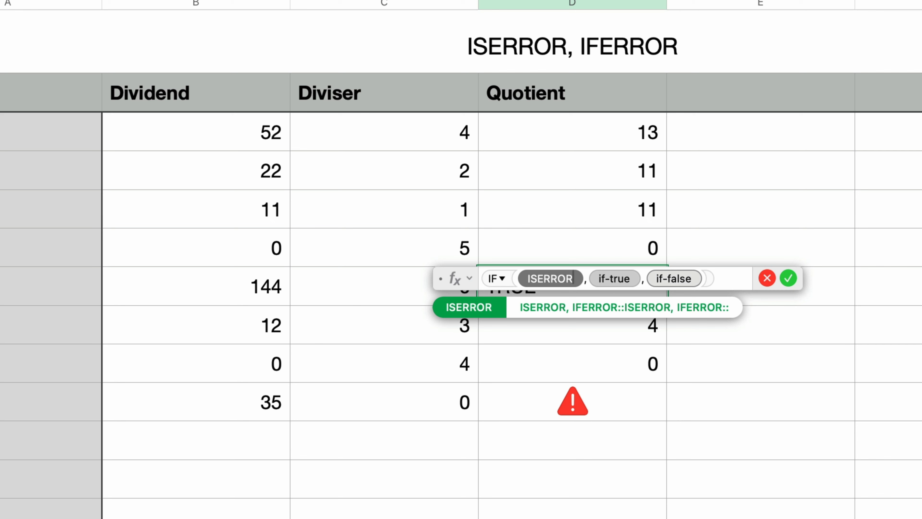
{"action": "key", "text": "Return"}
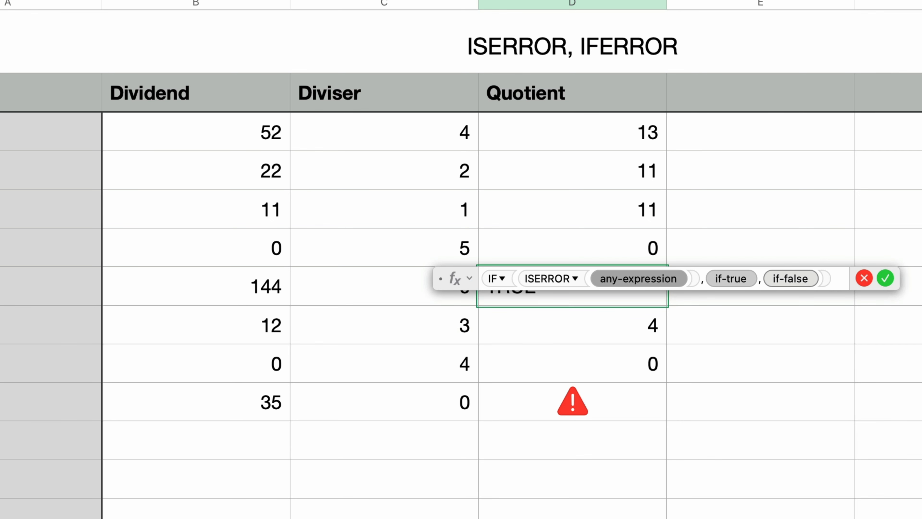
{"action": "left_click", "coordinate": [232, 296]}
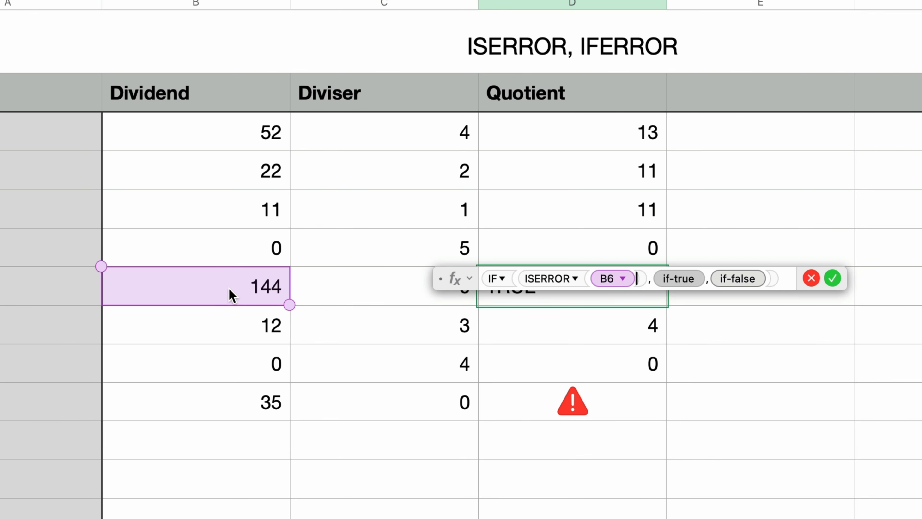
{"action": "type", "text": "/"}
{"action": "left_click", "coordinate": [343, 294]}
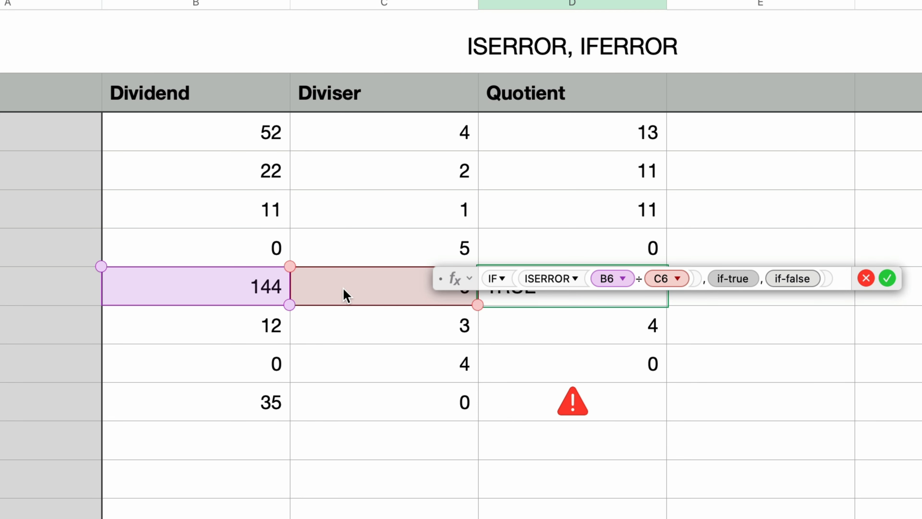
- Complete the D6 IF formula with 0 as the if-true value and B6÷C6 as the if-false value
{"action": "key", "text": "Tab"}
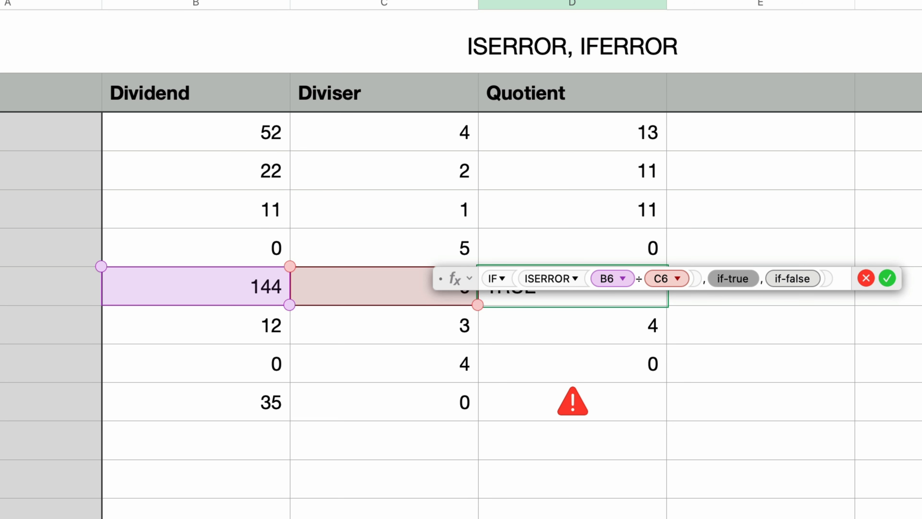
{"action": "type", "text": "0"}
{"action": "key", "text": "Tab"}
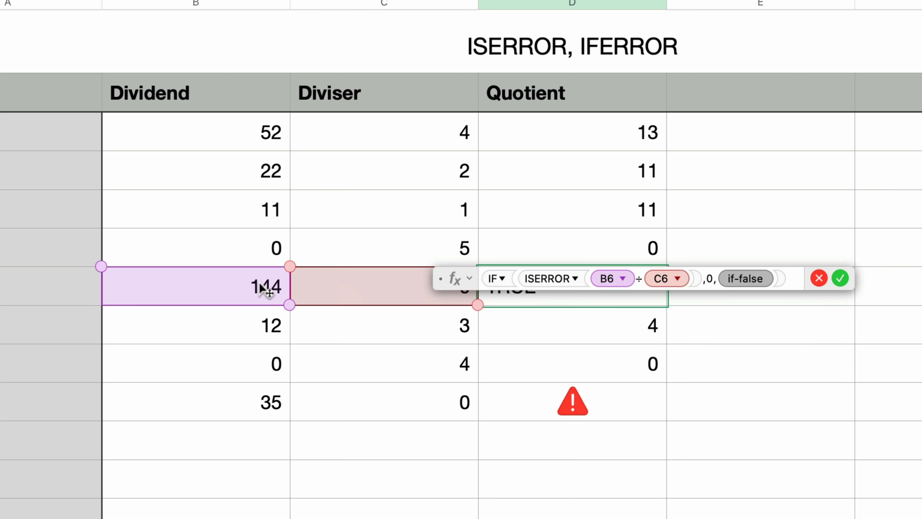
{"action": "left_click", "coordinate": [214, 296]}
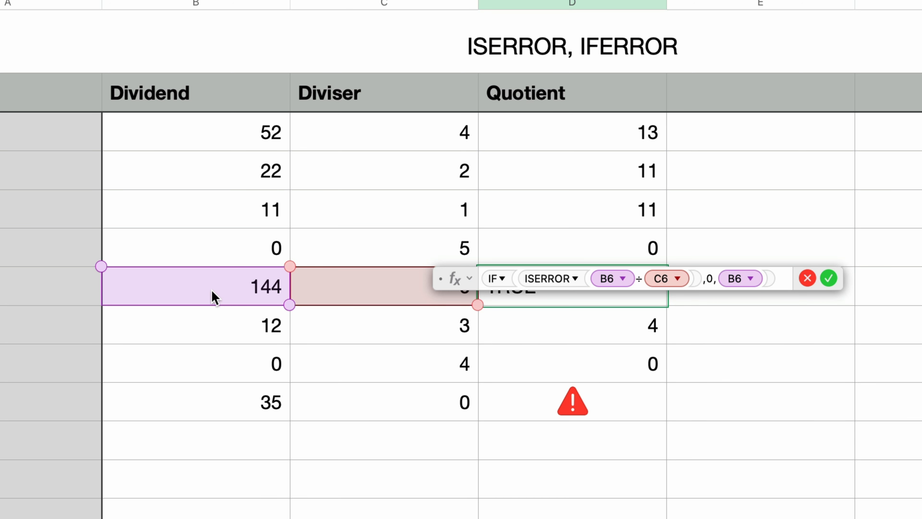
{"action": "type", "text": "/"}
{"action": "left_click", "coordinate": [378, 298]}
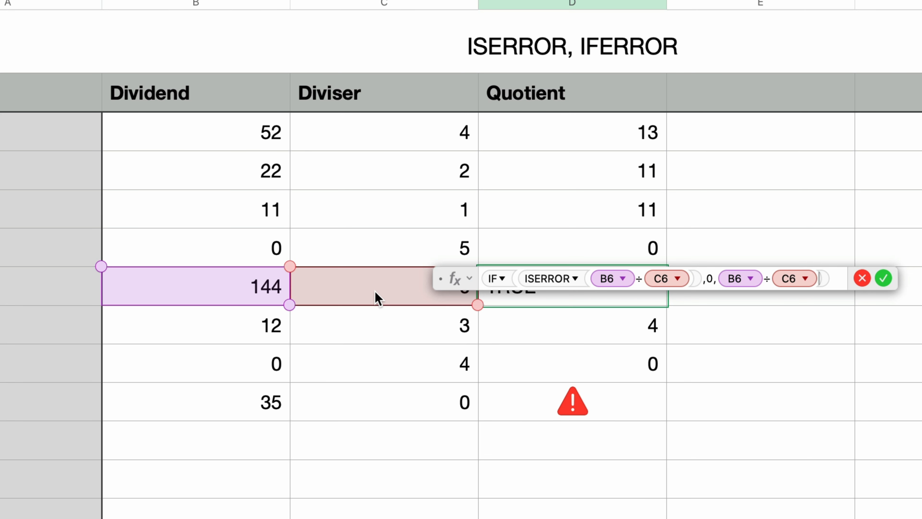
{"action": "key", "text": "Return"}
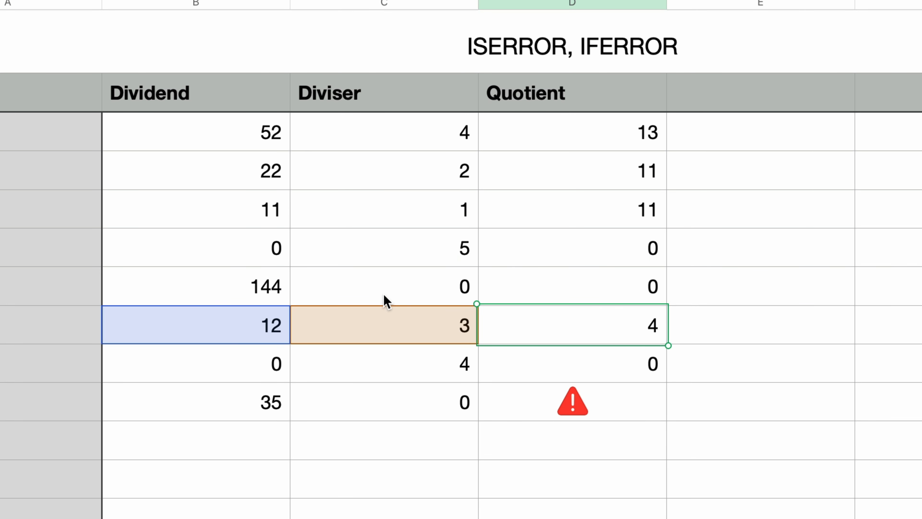
- Copy the IF and ISERROR formula from D6 into all Quotient cells, D2 to D9
{"action": "left_click", "coordinate": [556, 286]}
{"action": "left_click", "coordinate": [586, 129]}
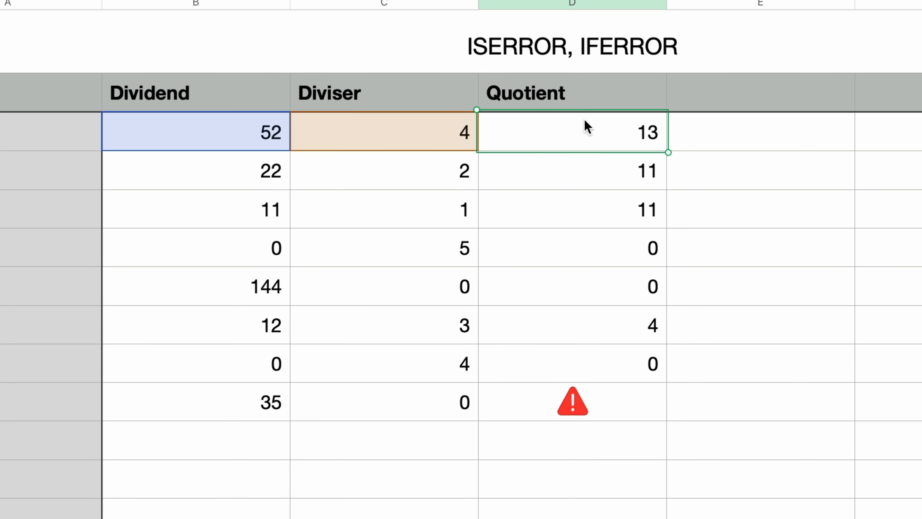
{"action": "left_click", "coordinate": [609, 414], "text": "shift"}
{"action": "key", "text": "super+v"}
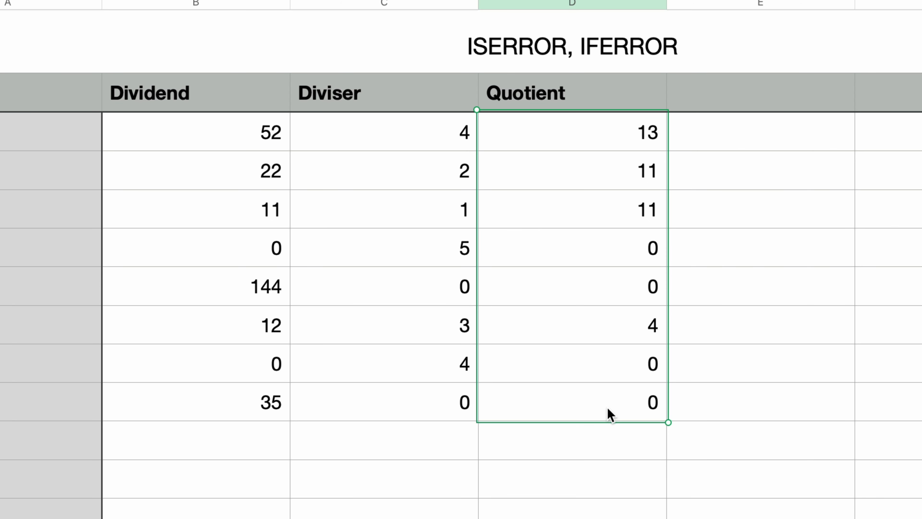
- Clear the Quotient cells D2 to D9 and enter the formula IFERROR(B2÷C2,0) in D2
{"action": "key", "text": "Delete"}
{"action": "left_click", "coordinate": [605, 140]}
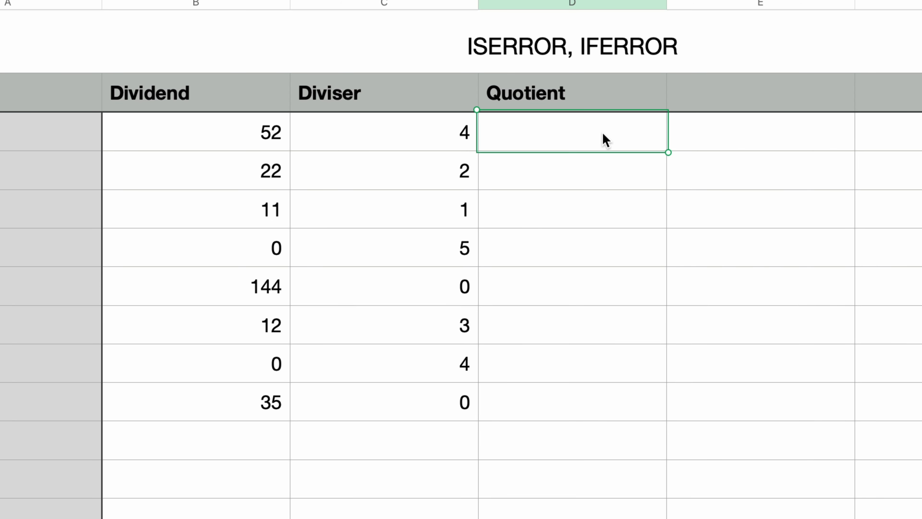
{"action": "type", "text": "="}
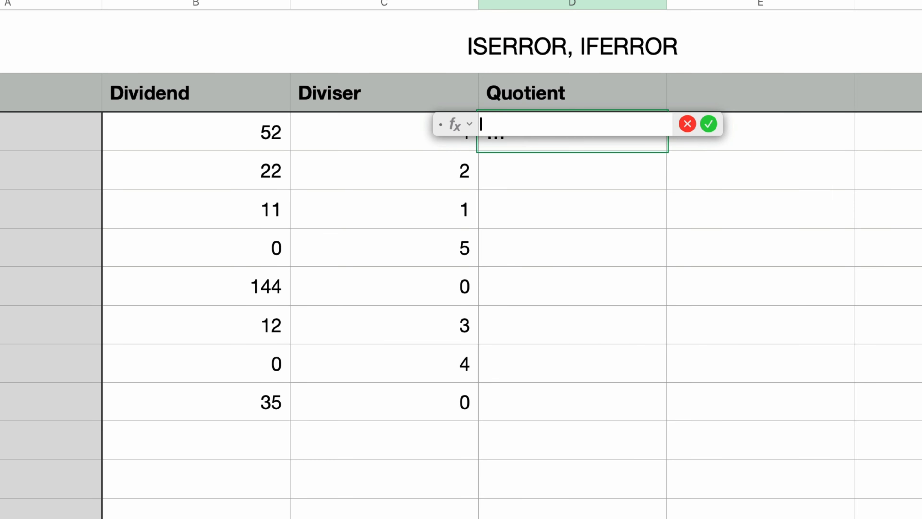
{"action": "type", "text": "IFERROR(any-expression, if-error"}
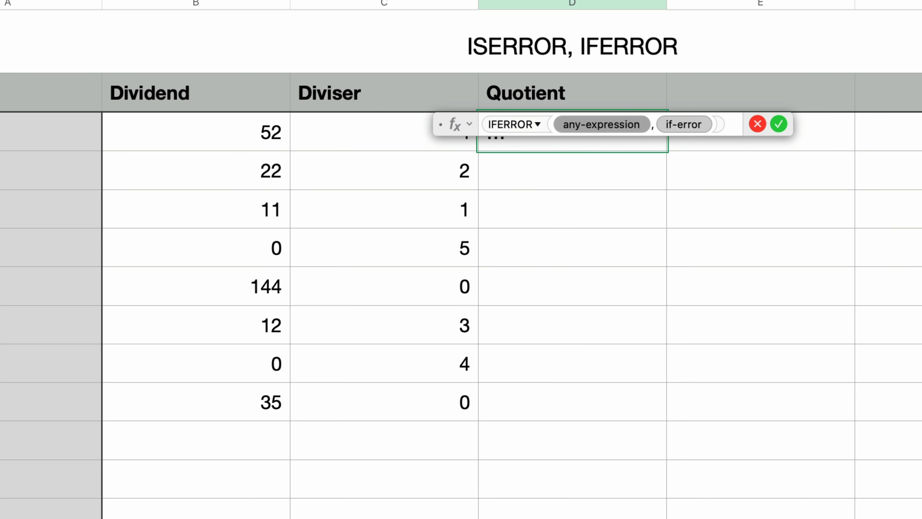
{"action": "left_click", "coordinate": [199, 129]}
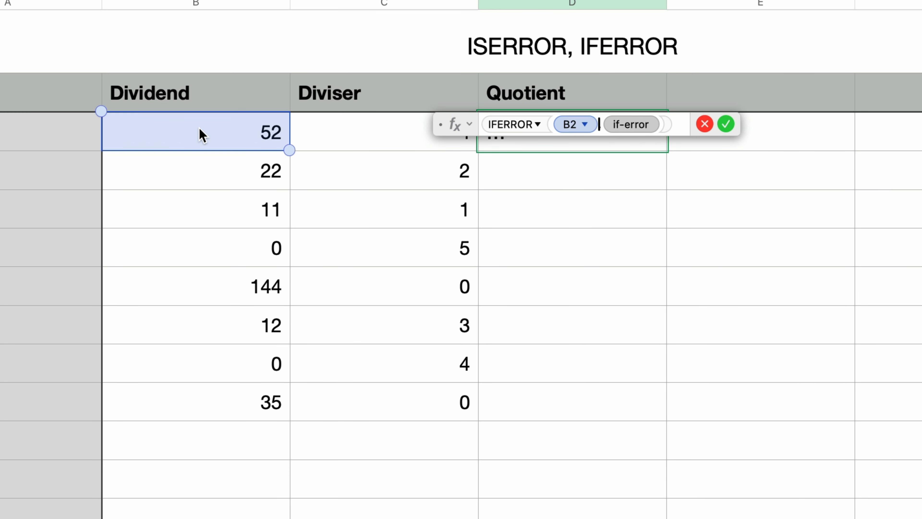
{"action": "type", "text": "/"}
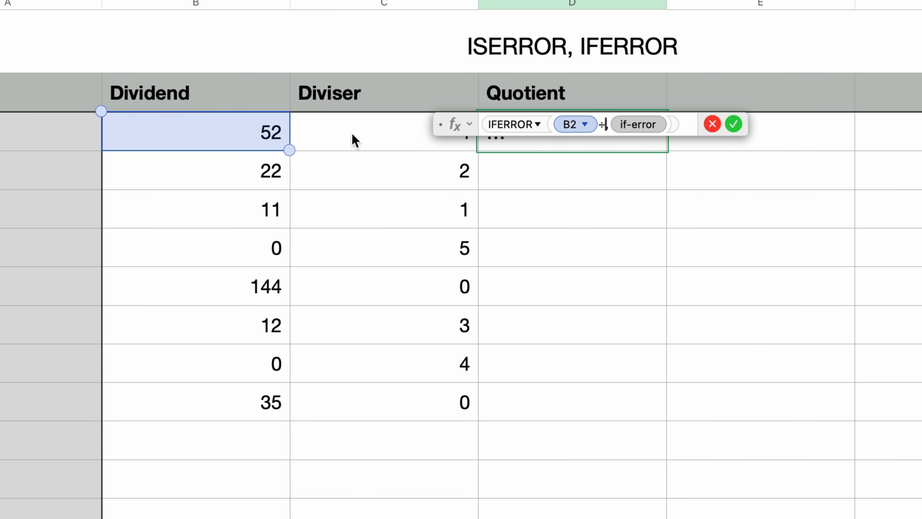
{"action": "left_click", "coordinate": [370, 139]}
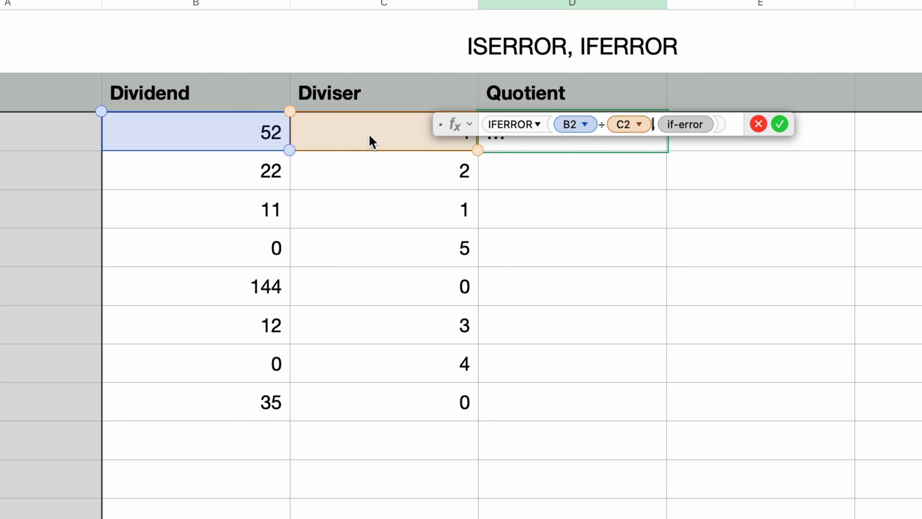
{"action": "type", "text": ","}
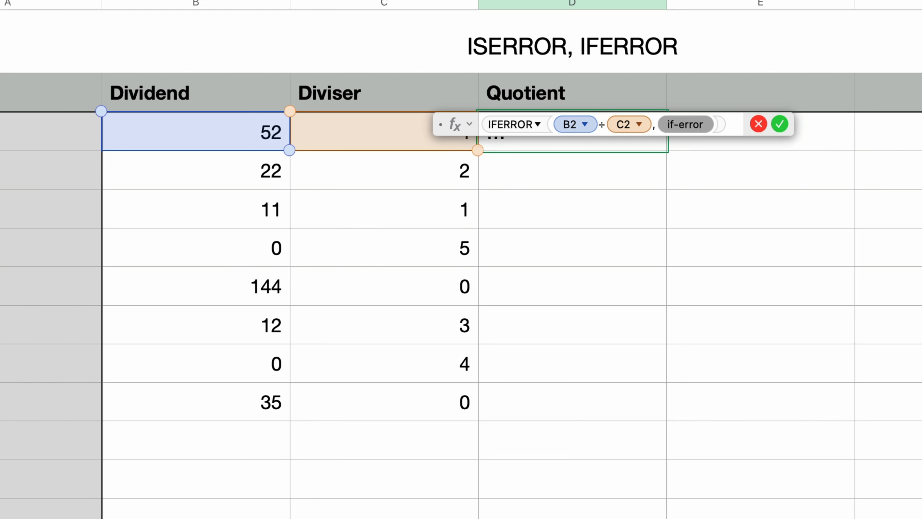
{"action": "type", "text": "0"}
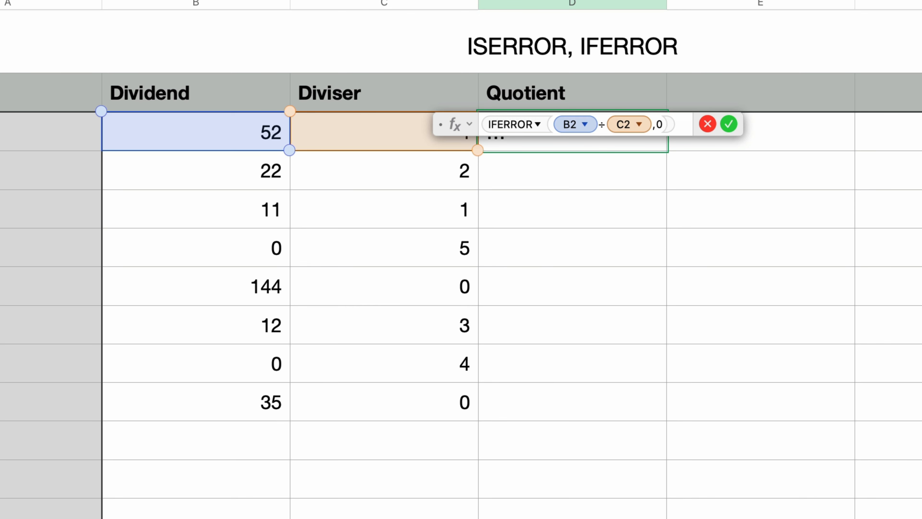
{"action": "key", "text": "Return"}
- Copy the IFERROR formula from D2 into all Quotient cells, D2 to D9
{"action": "left_click", "coordinate": [622, 135]}
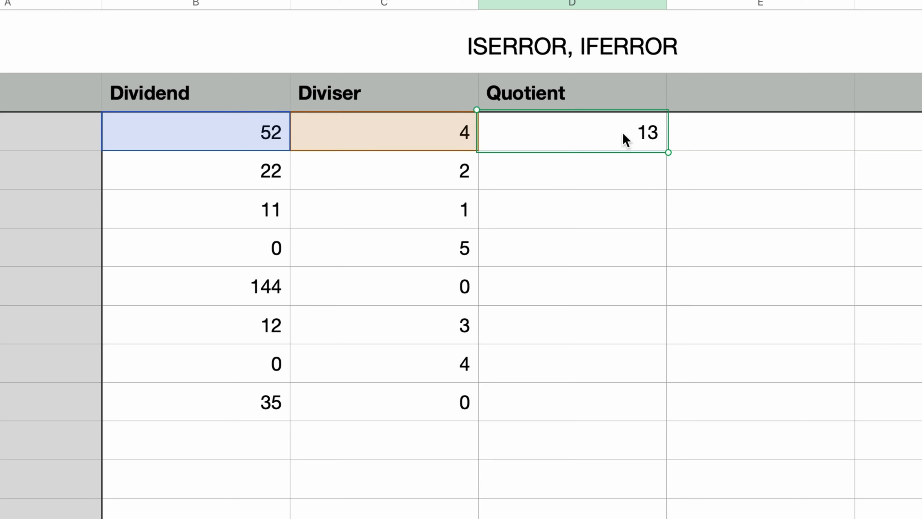
{"action": "left_click", "coordinate": [617, 405], "text": "shift"}
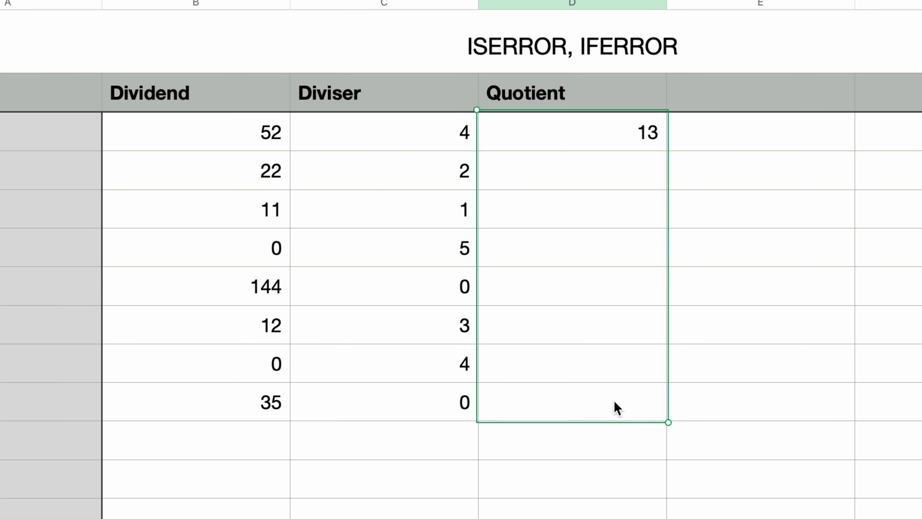
{"action": "type", "text": "11 11 0 0 4 0 0"}
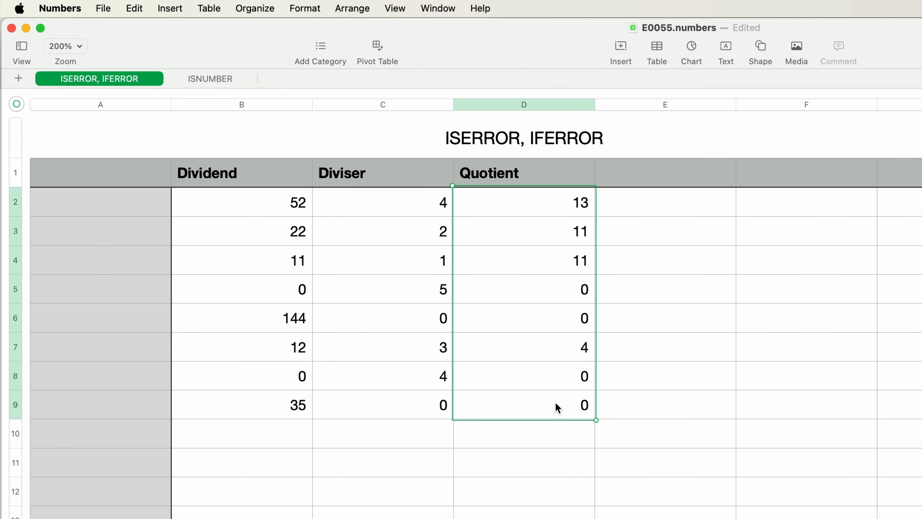
- Switch to the ISNUMBER sheet and inspect the formula in cell D4 of the 10% column, leaving it unedited
{"action": "left_click", "coordinate": [211, 79]}
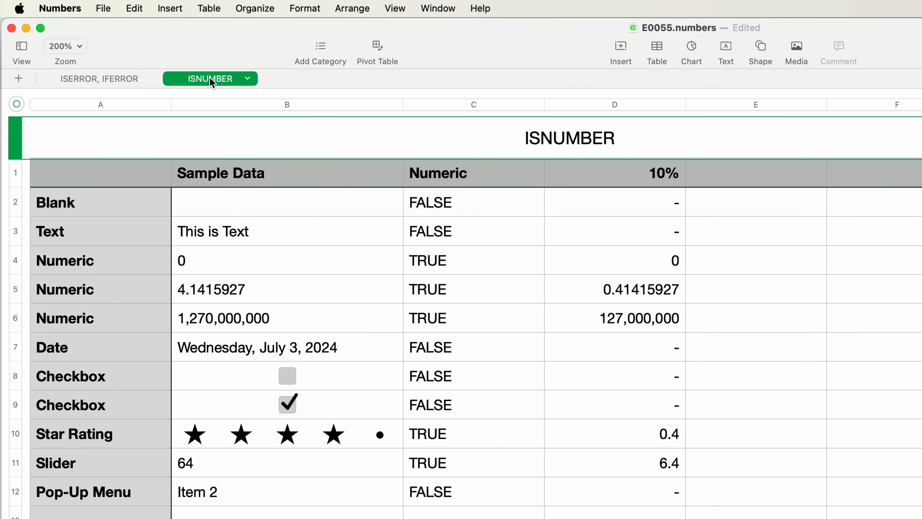
{"action": "left_click", "coordinate": [657, 260]}
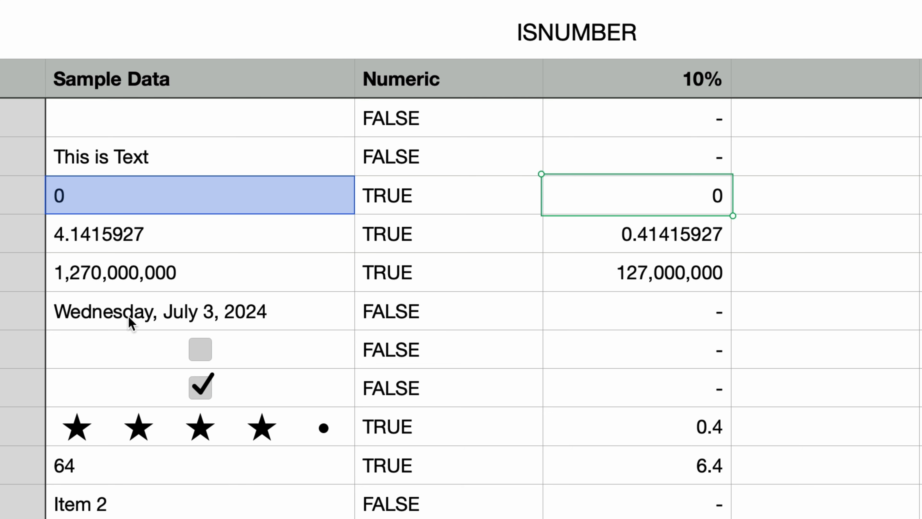
{"action": "double_click", "coordinate": [667, 197]}
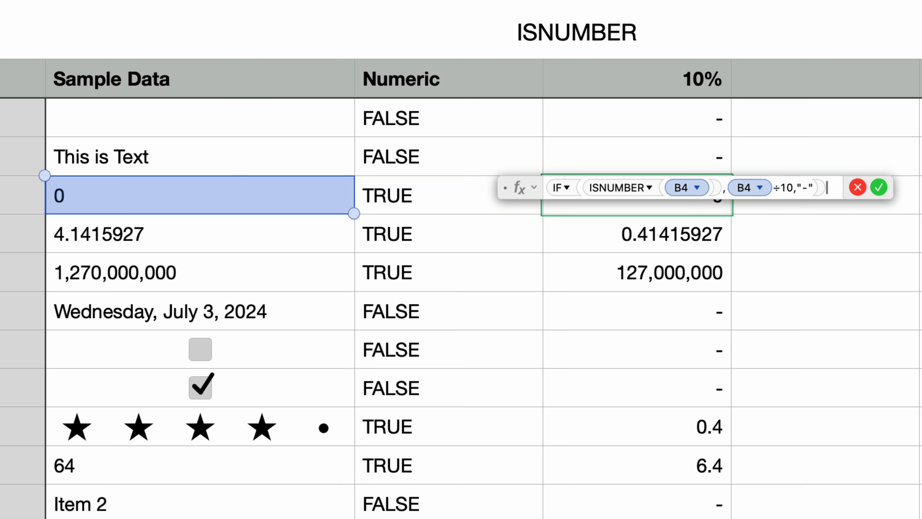
{"action": "left_click", "coordinate": [859, 189]}
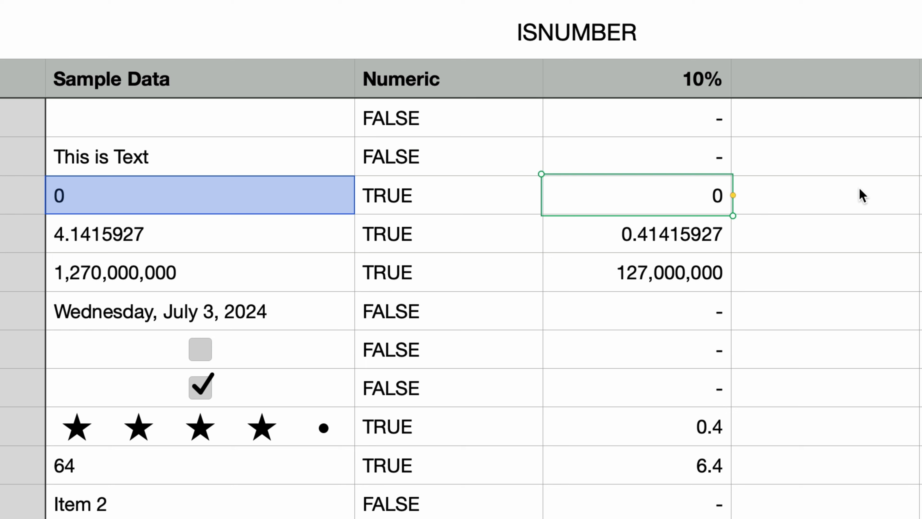
- Replace the formula in D4 of the 10% column with IFERROR(B4÷10,"-")
{"action": "type", "text": "="}
{"action": "type", "text": "IFERROR(any-expression, if-error"}
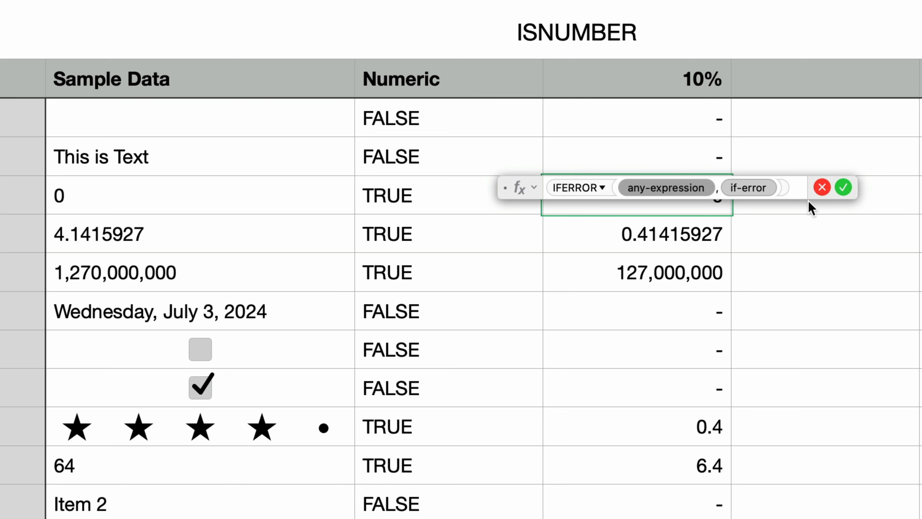
{"action": "left_click", "coordinate": [267, 189]}
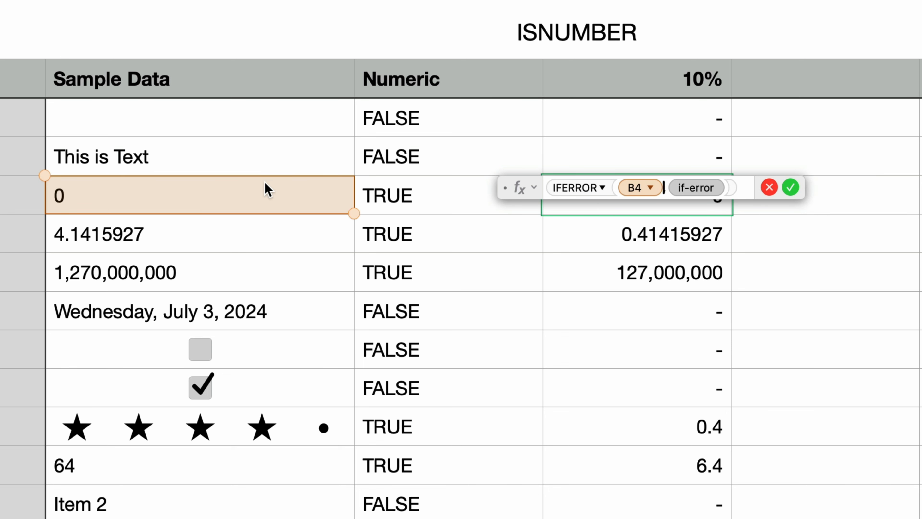
{"action": "type", "text": "/"}
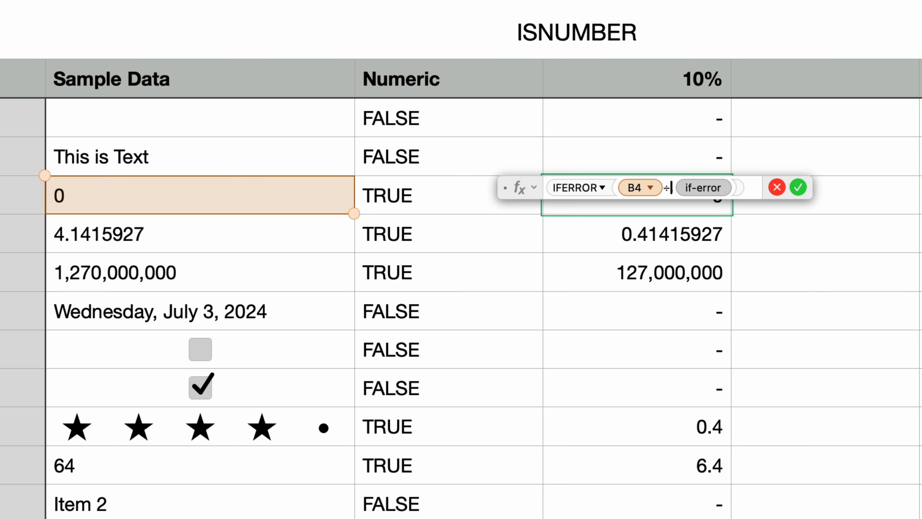
{"action": "type", "text": "10"}
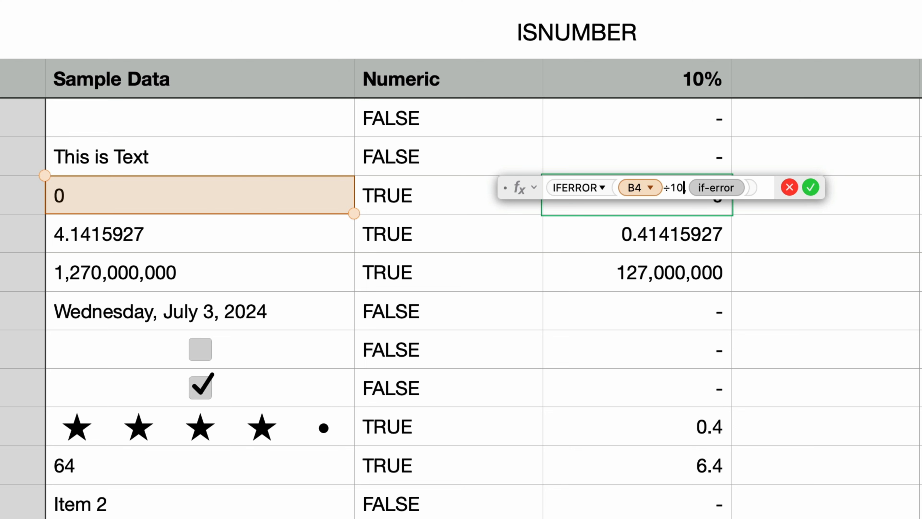
{"action": "type", "text": ","}
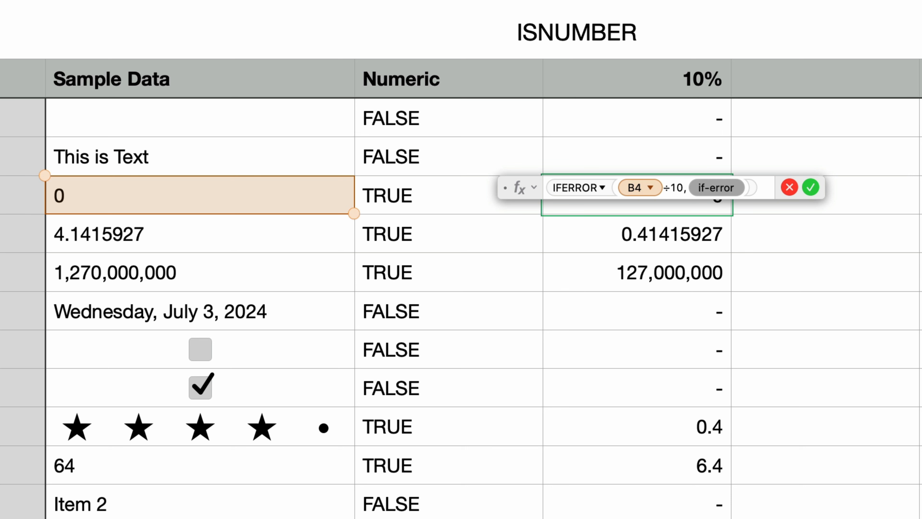
{"action": "type", "text": "\""}
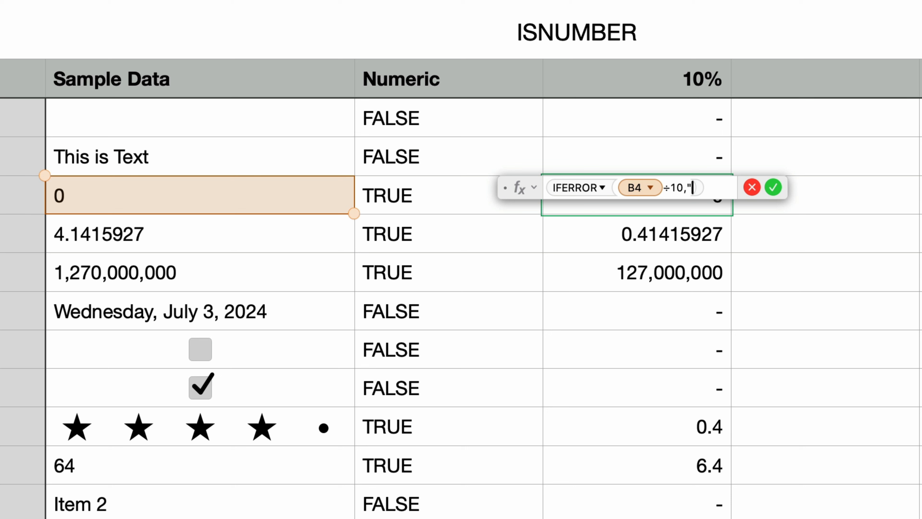
{"action": "type", "text": "-\""}
{"action": "key", "text": "Return"}
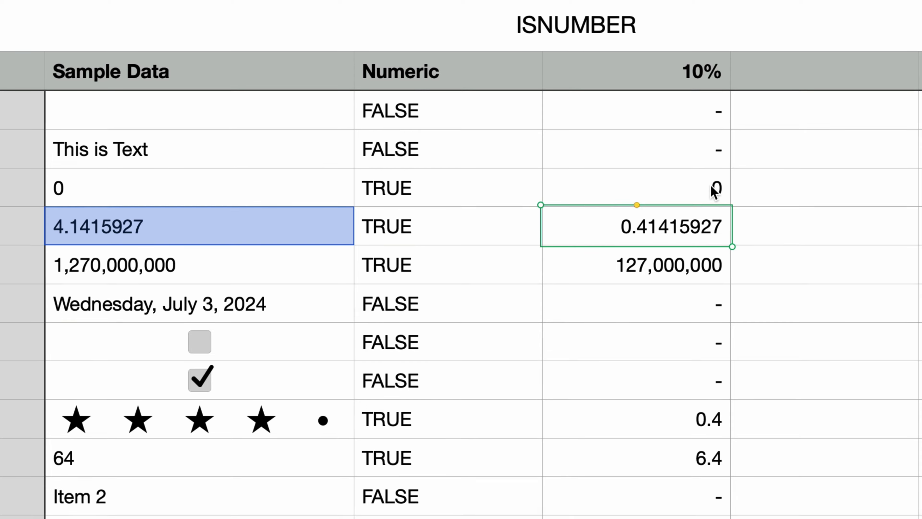
- Copy the IFERROR formula from D4 into all 10% column cells, D2 to D12
{"action": "left_click", "coordinate": [714, 192]}
{"action": "left_click", "coordinate": [710, 81]}
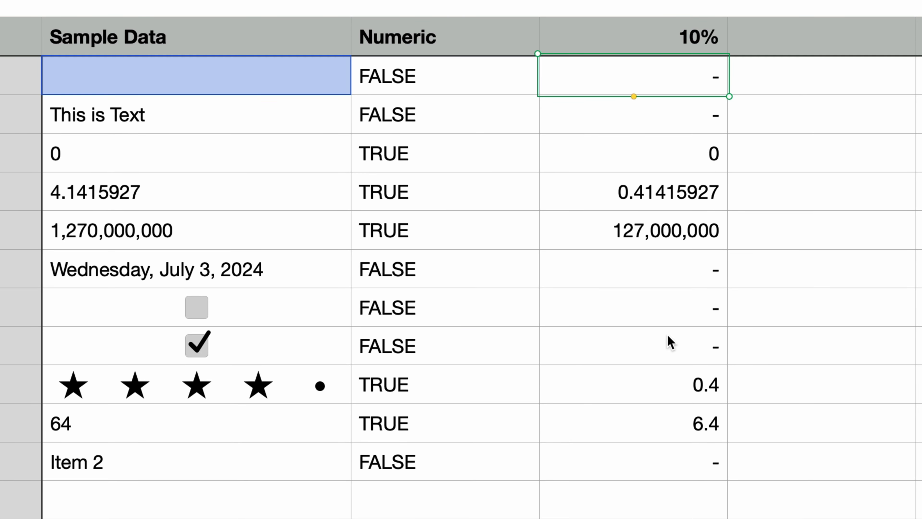
{"action": "left_click", "coordinate": [681, 474], "text": "shift"}
{"action": "type", "text": "0 - 0 0.41415927 127,000,000 - 0 0.1 0.4 6.4 -"}
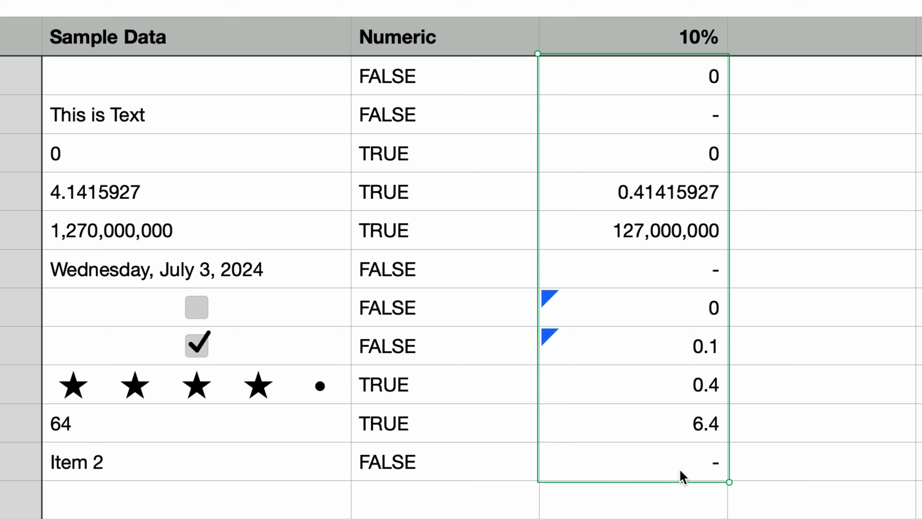
- Check the warning on the 10% cell of the unchecked Checkbox row, then undo the formula copy across the column
{"action": "left_click", "coordinate": [544, 295]}
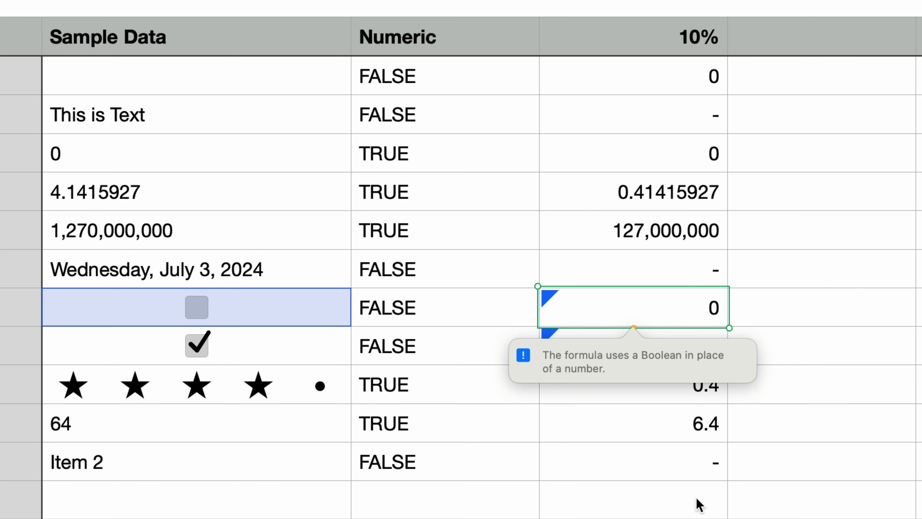
{"action": "left_click", "coordinate": [702, 508]}
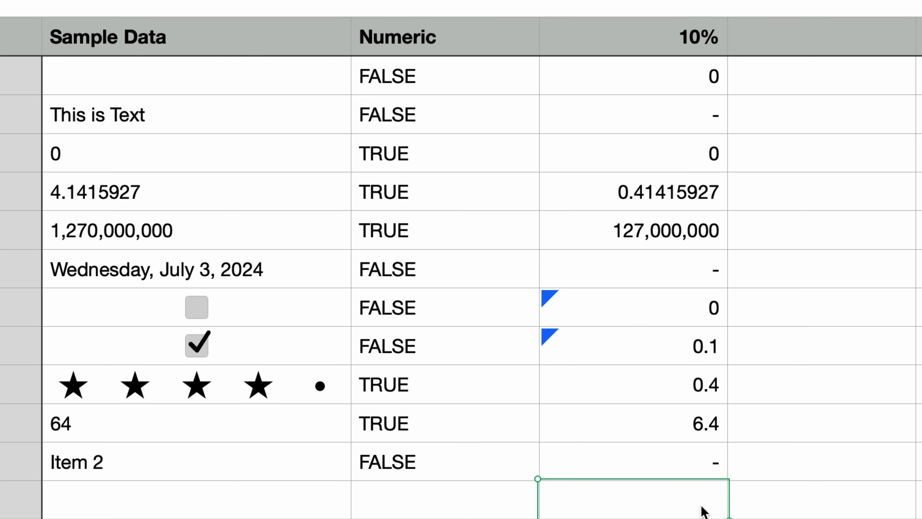
{"action": "key", "text": "super+z"}
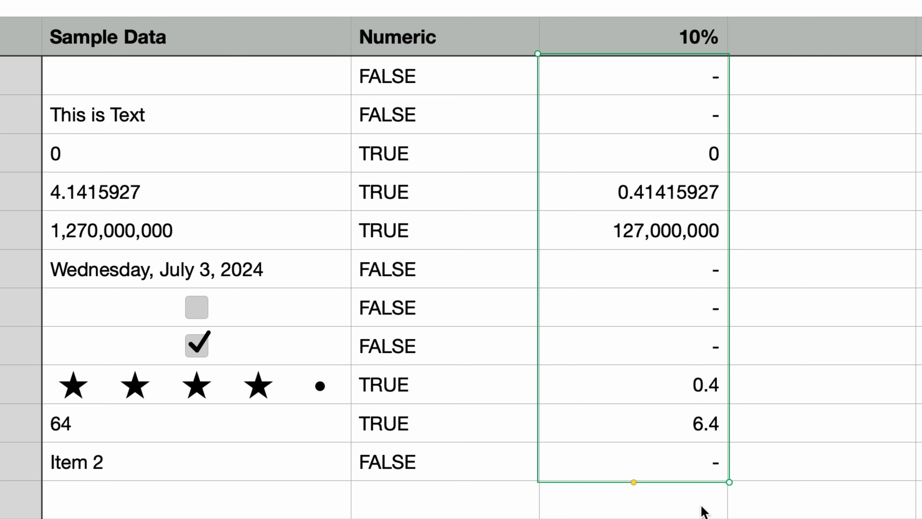